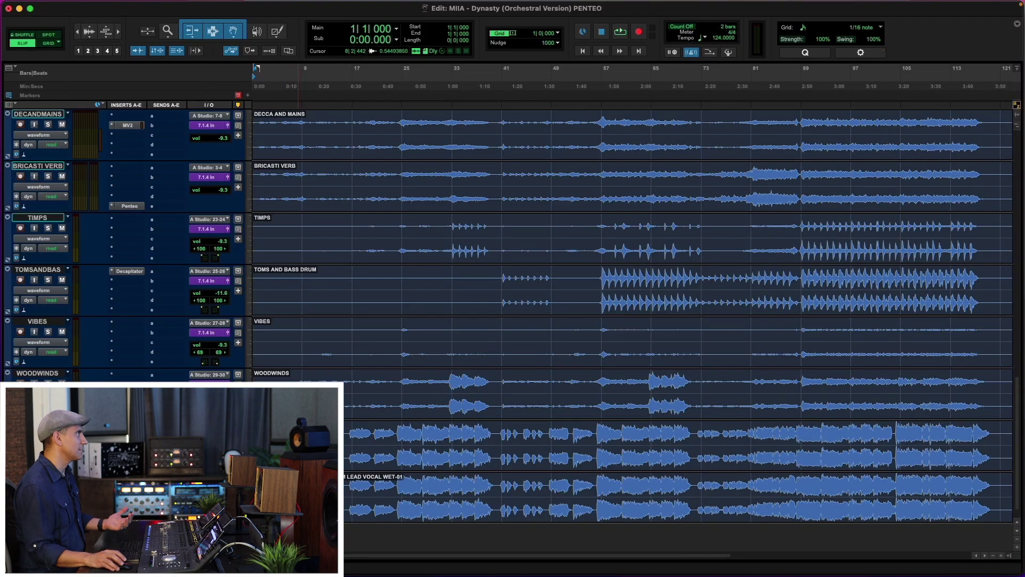
Select bars 8 to 40 on the dry lead vocal, shift the selection to the wet vocal, and place the cursor at bar 8
{"action": "left_click_drag", "start_coordinate": [298, 449], "coordinate": [499, 451]}
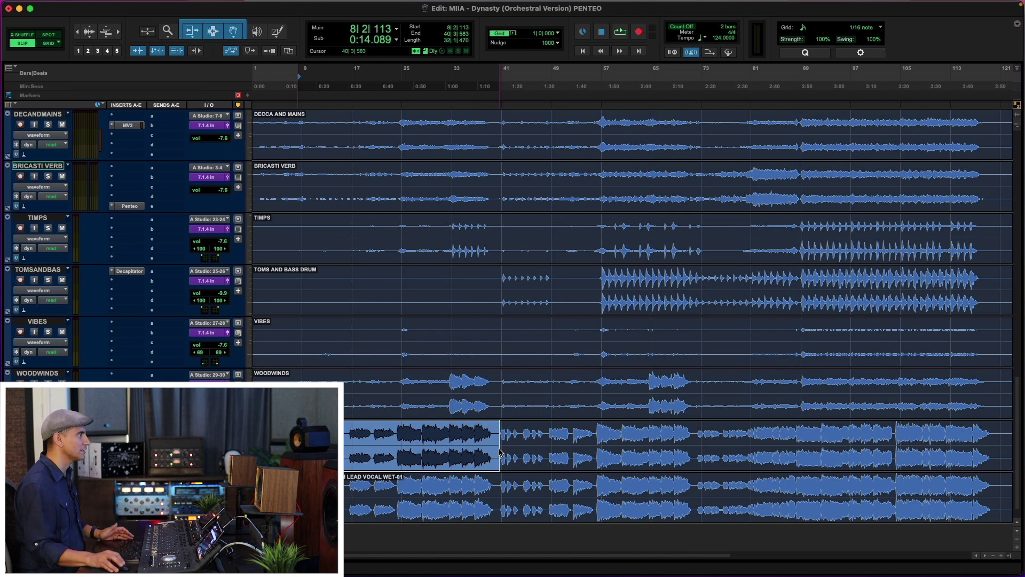
{"action": "key", "text": "semicolon"}
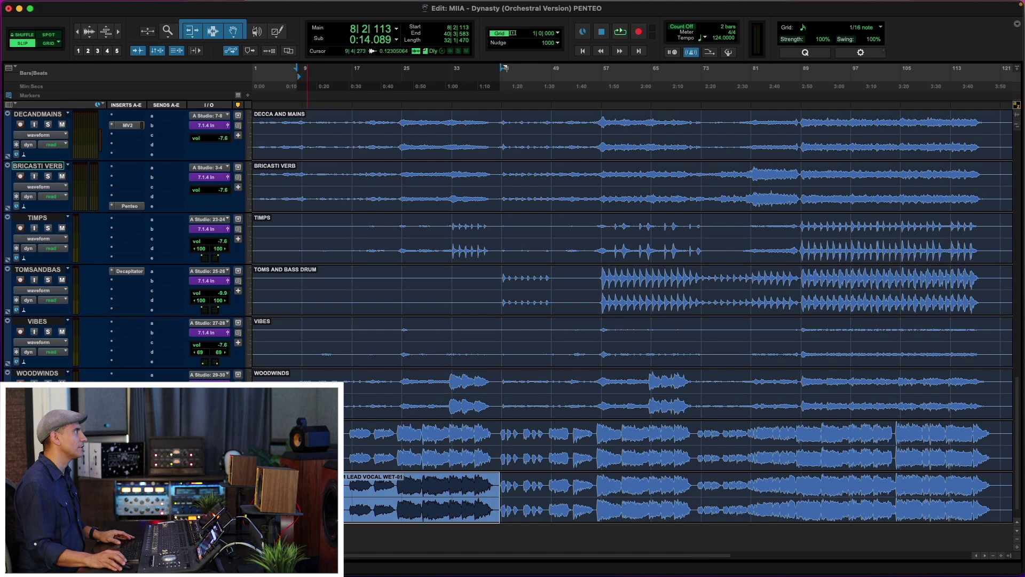
{"action": "left_click", "coordinate": [297, 497]}
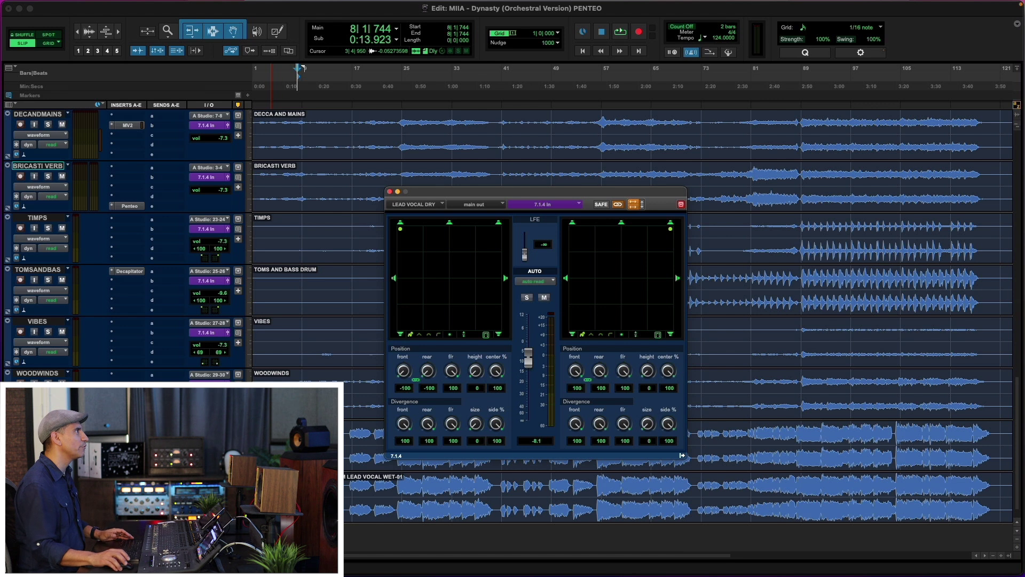
Inspect the front positions in the dry lead vocal's 7.1.4 panner and close the panner window
{"action": "left_click", "coordinate": [448, 227]}
{"action": "left_click", "coordinate": [401, 227]}
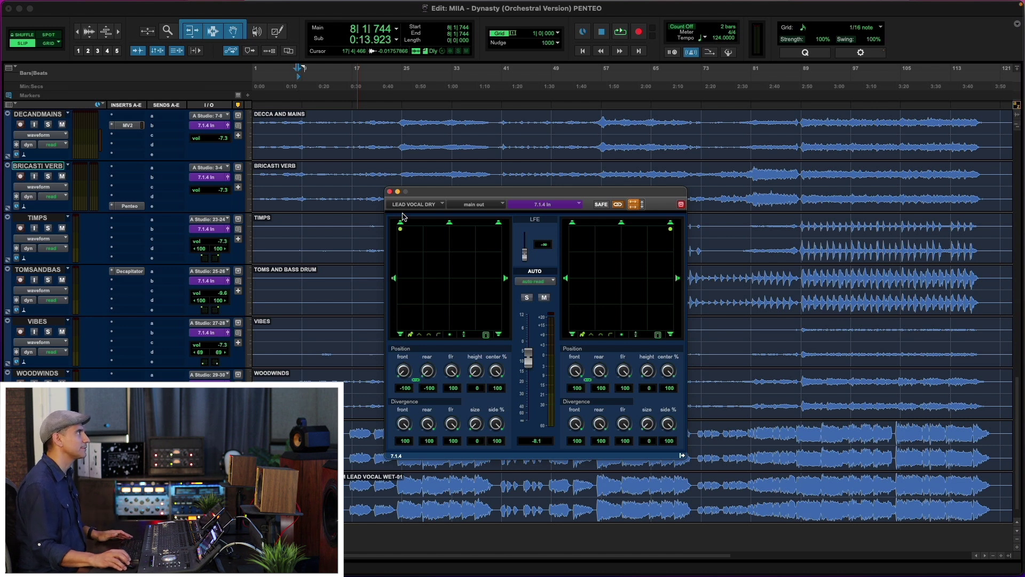
{"action": "left_click", "coordinate": [389, 192]}
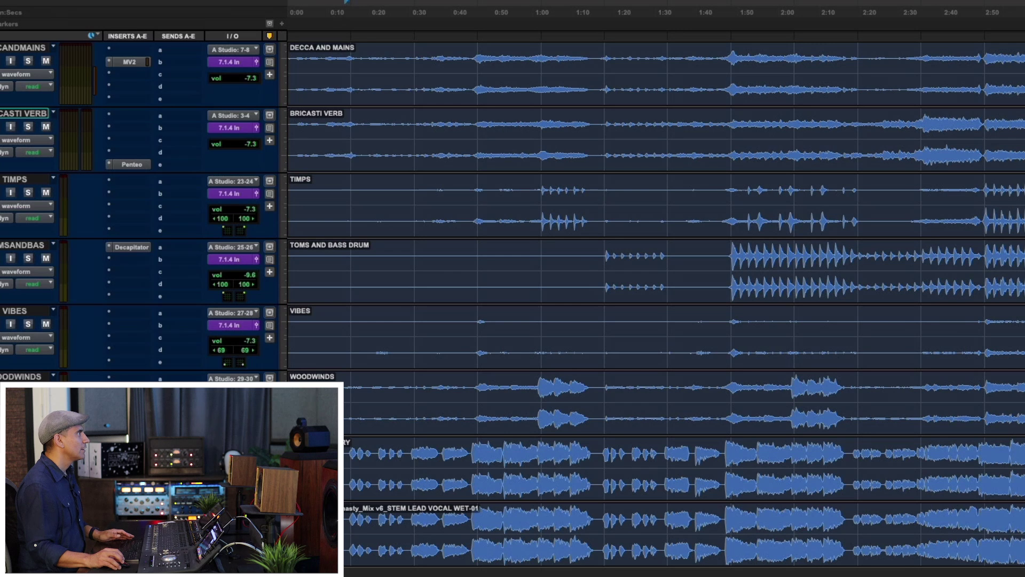
Select the wet lead vocal passage starting at about 0:45 and check Penteo's output format categories without changing the format
{"action": "left_click_drag", "start_coordinate": [597, 522], "coordinate": [473, 540]}
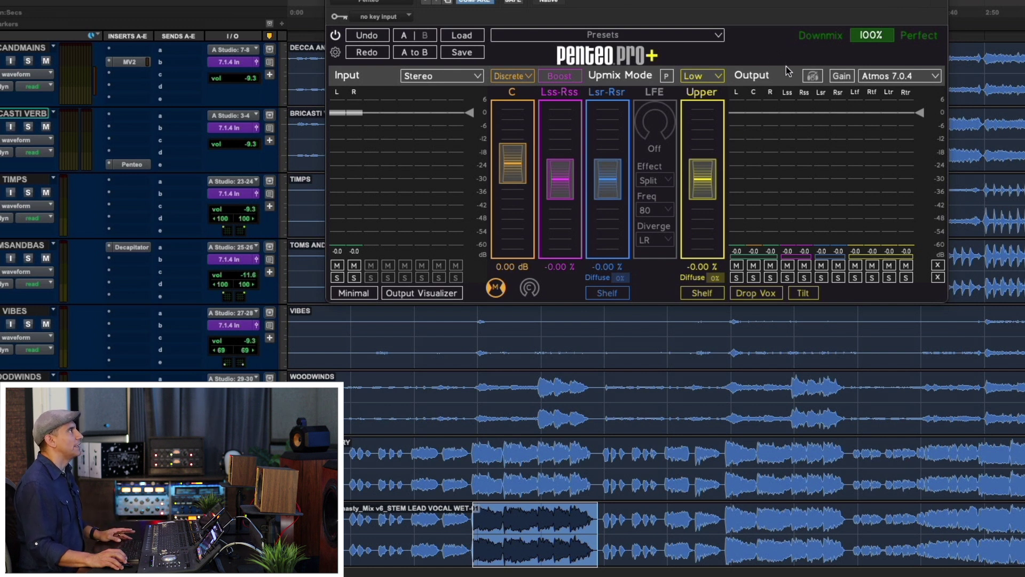
{"action": "left_click", "coordinate": [898, 79]}
{"action": "mouse_move", "coordinate": [908, 119]}
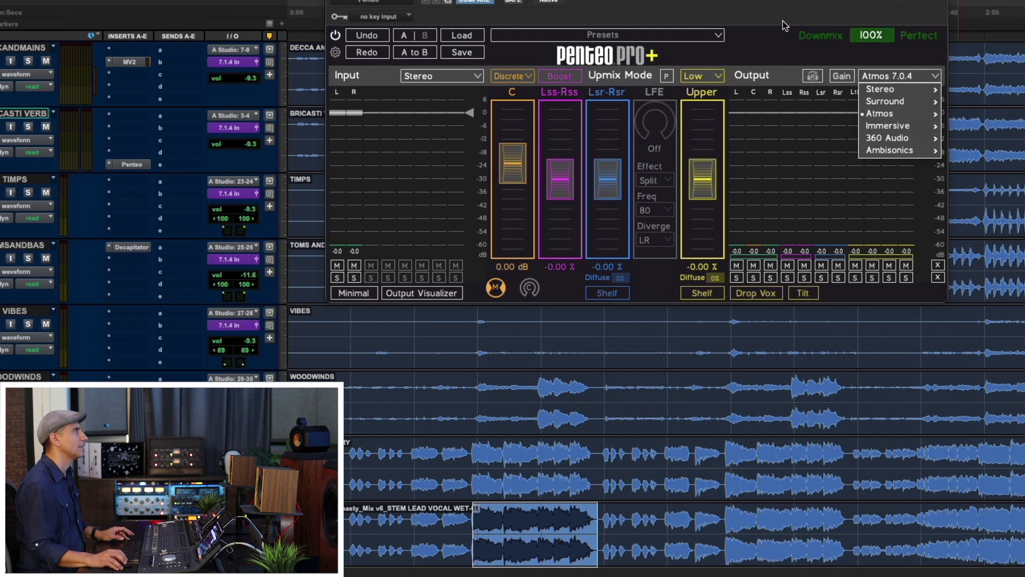
{"action": "left_click", "coordinate": [768, 104]}
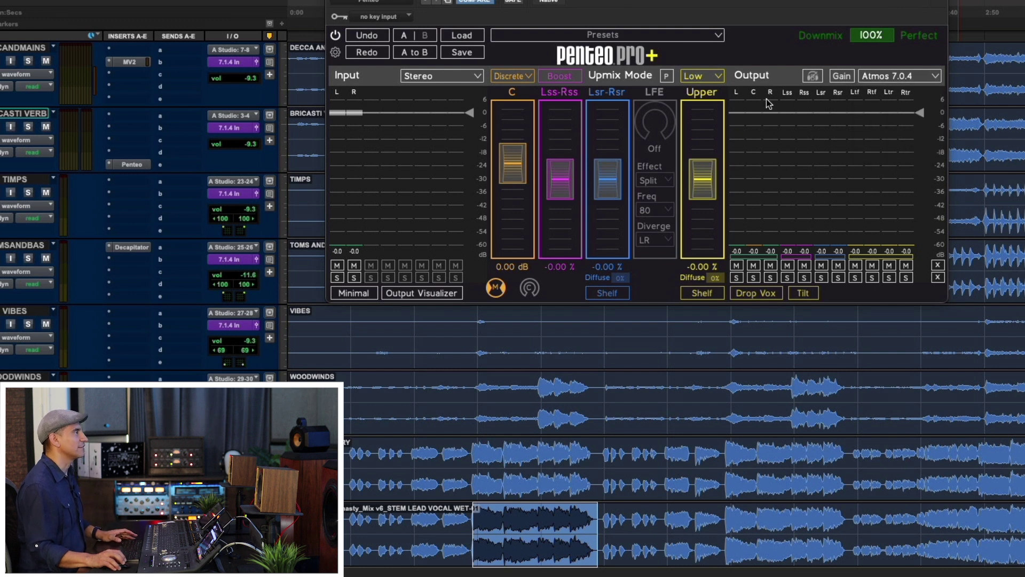
Look over the orchestral channel strips in the Mix window and return to the Edit window
{"action": "key", "text": "super+equal"}
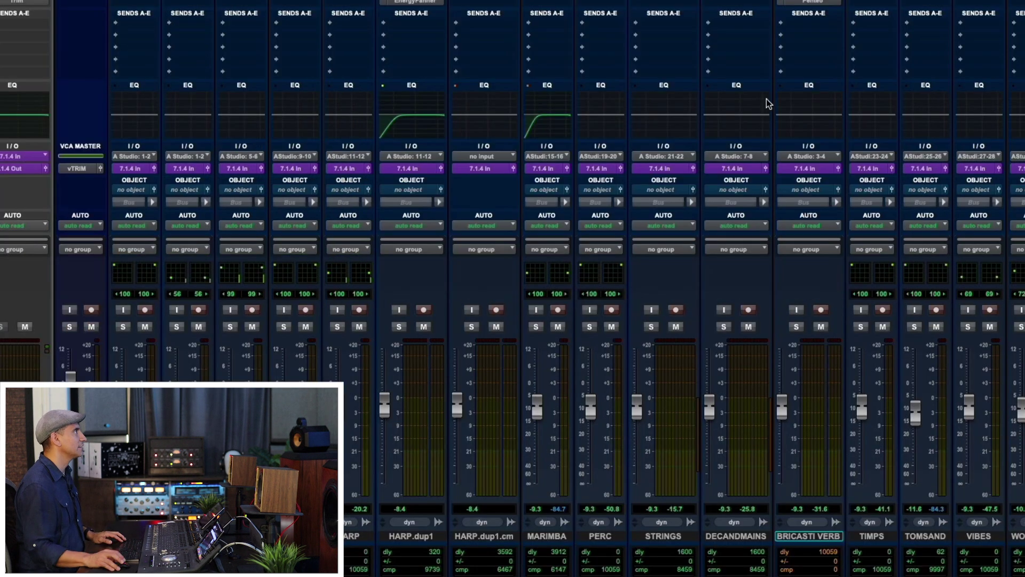
{"action": "scroll", "coordinate": [767, 99], "scroll_direction": "left", "scroll_amount": 3}
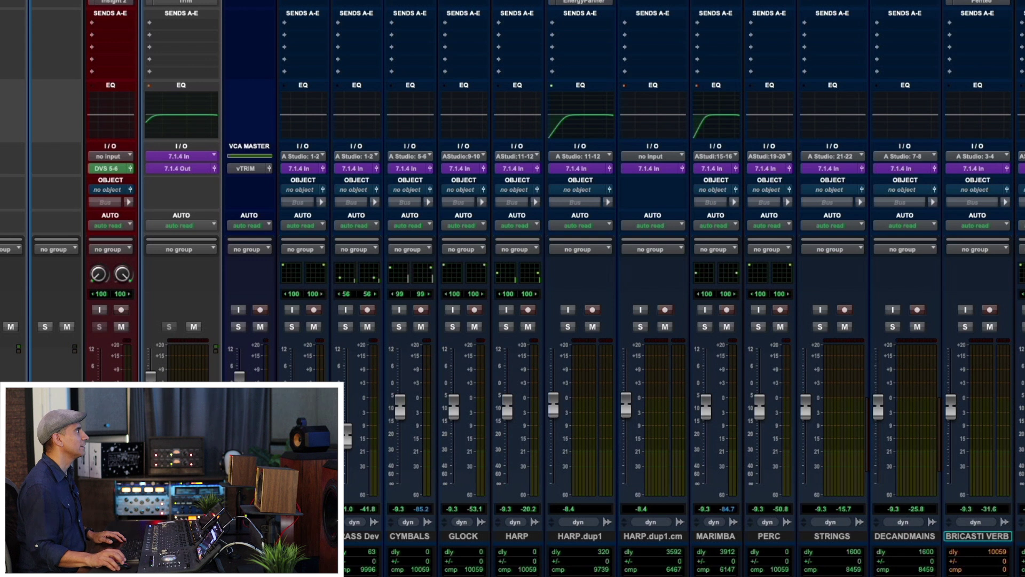
{"action": "scroll", "coordinate": [620, 267], "scroll_direction": "left", "scroll_amount": 4}
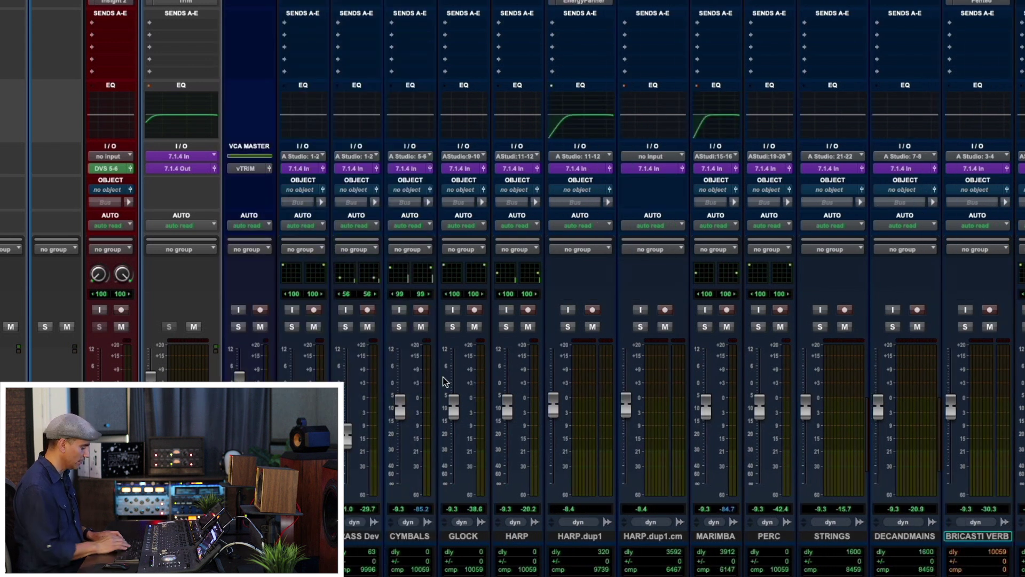
{"action": "key", "text": "ctrl+equal"}
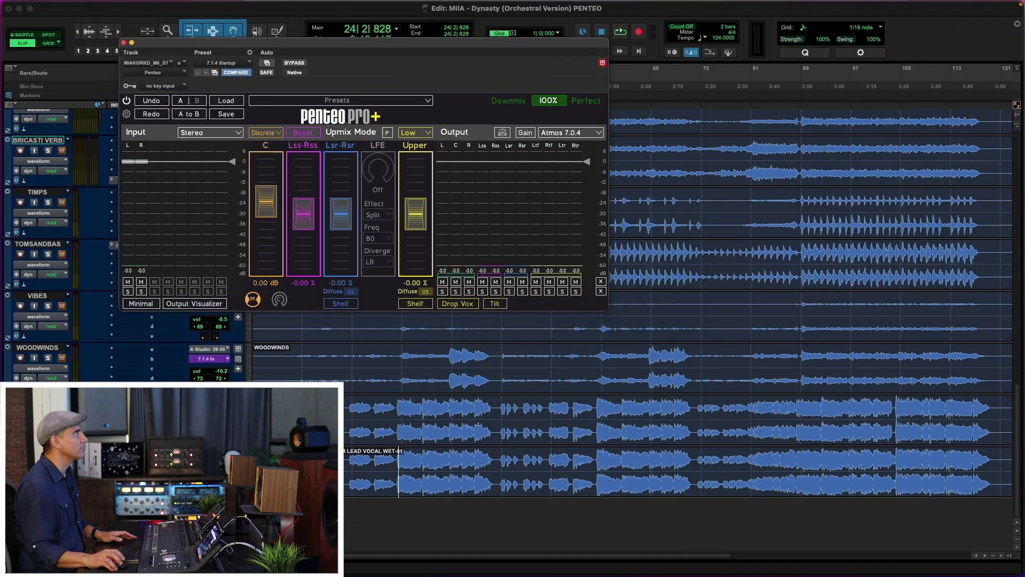
Choose Stem Passthrough as Penteo's upmix mode, turn C off, and set Lss-Rss, Lsr-Rsr and Upper to -100%
{"action": "left_click", "coordinate": [387, 133]}
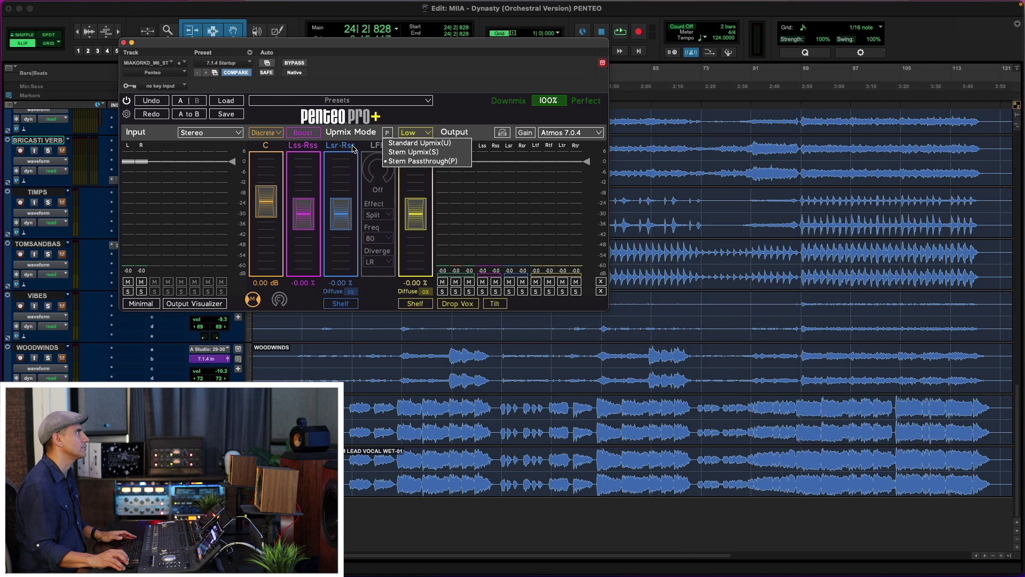
{"action": "left_click", "coordinate": [422, 161]}
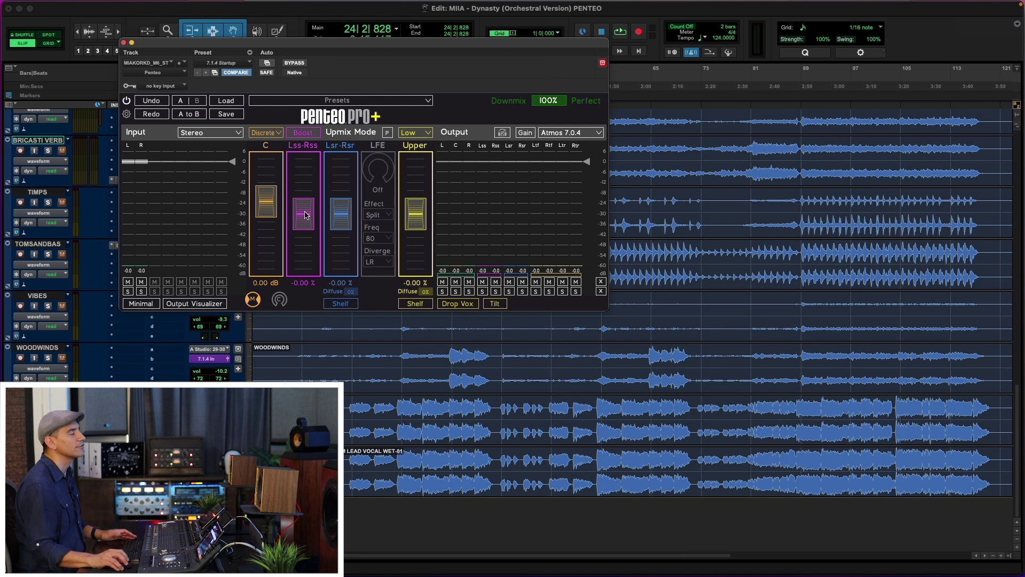
{"action": "left_click_drag", "start_coordinate": [266, 202], "coordinate": [266, 267]}
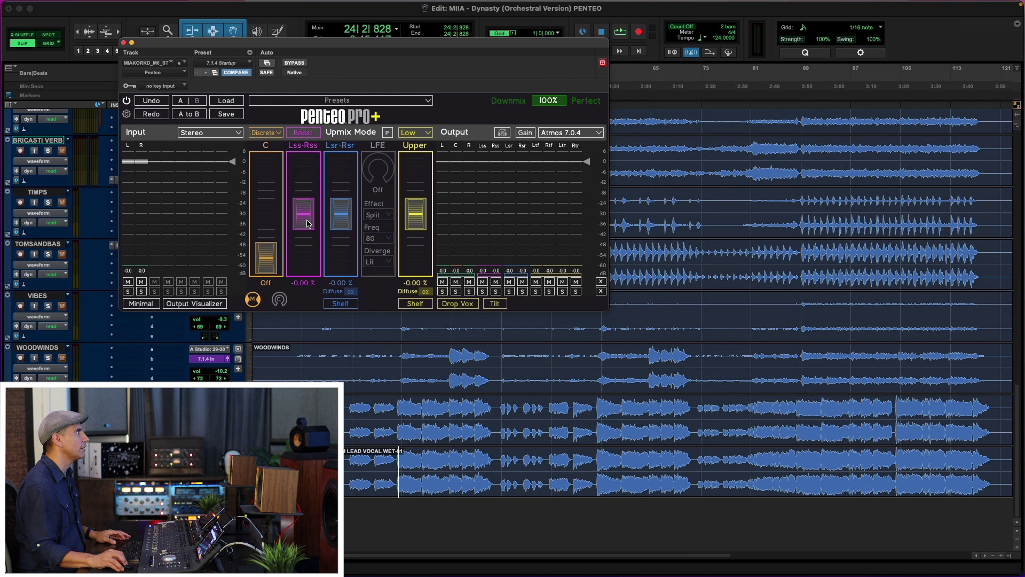
{"action": "left_click_drag", "start_coordinate": [308, 223], "coordinate": [307, 275]}
{"action": "left_click_drag", "start_coordinate": [345, 213], "coordinate": [343, 317]}
{"action": "left_click_drag", "start_coordinate": [415, 213], "coordinate": [415, 288]}
{"action": "left_click_drag", "start_coordinate": [572, 47], "coordinate": [718, 22]}
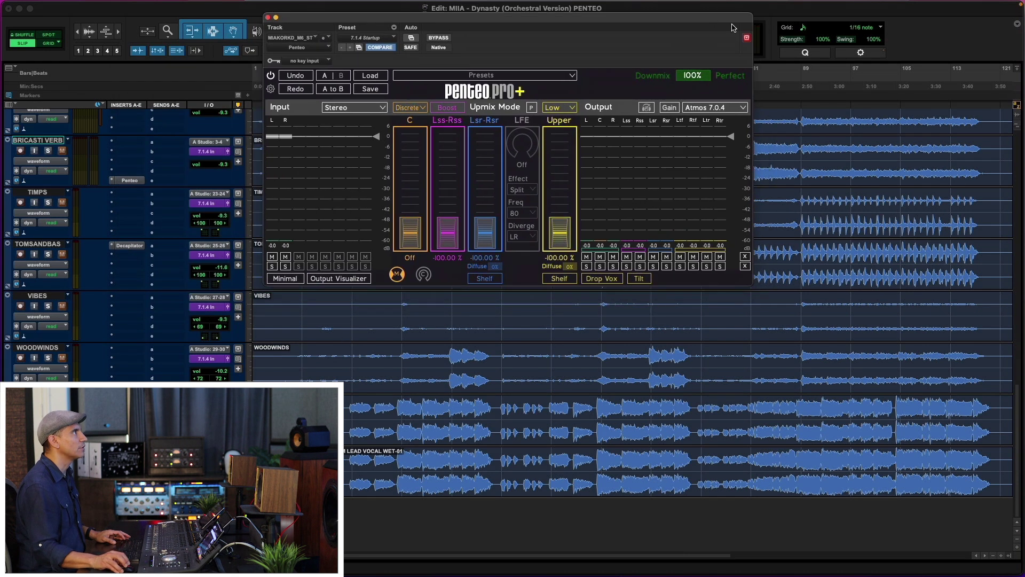
Audition the wet vocal while raising Upper to 35.92%, Lsr-Rsr to just below 0% and C to -5.65 dB
{"action": "key", "text": "space"}
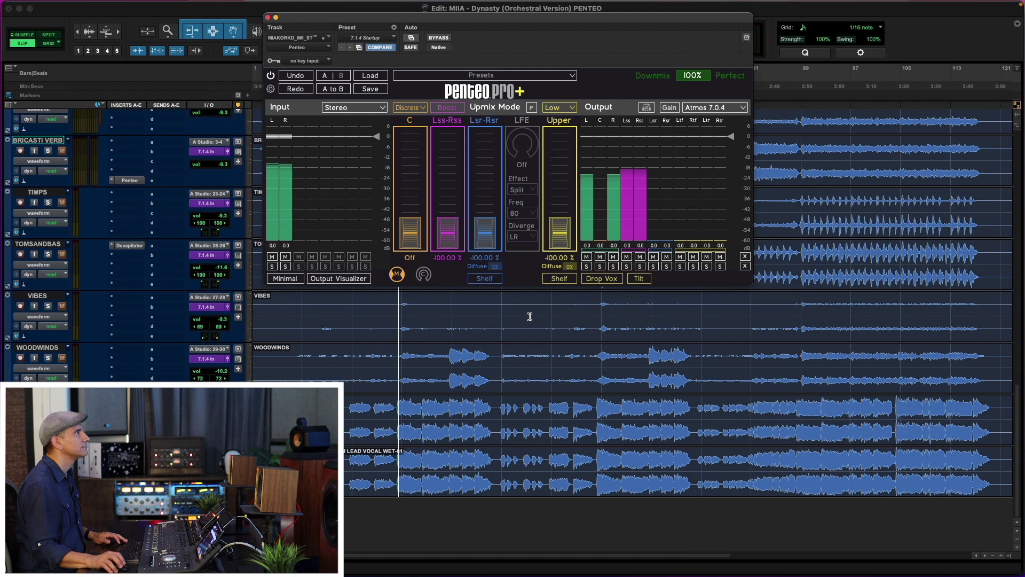
{"action": "left_click_drag", "start_coordinate": [559, 233], "coordinate": [552, 144]}
{"action": "left_click_drag", "start_coordinate": [485, 233], "coordinate": [486, 177]}
{"action": "left_click_drag", "start_coordinate": [410, 233], "coordinate": [406, 185]}
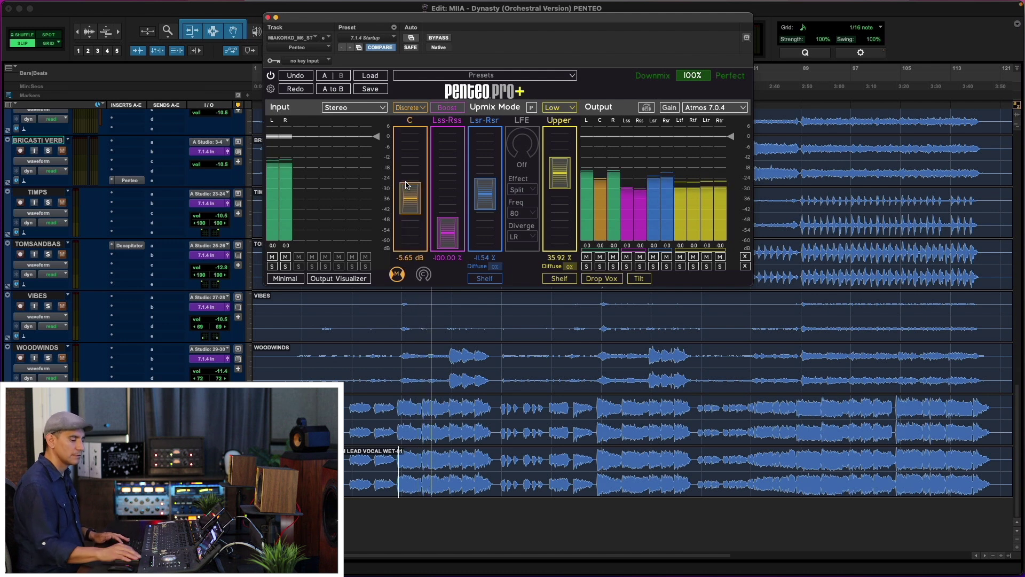
{"action": "key", "text": "space"}
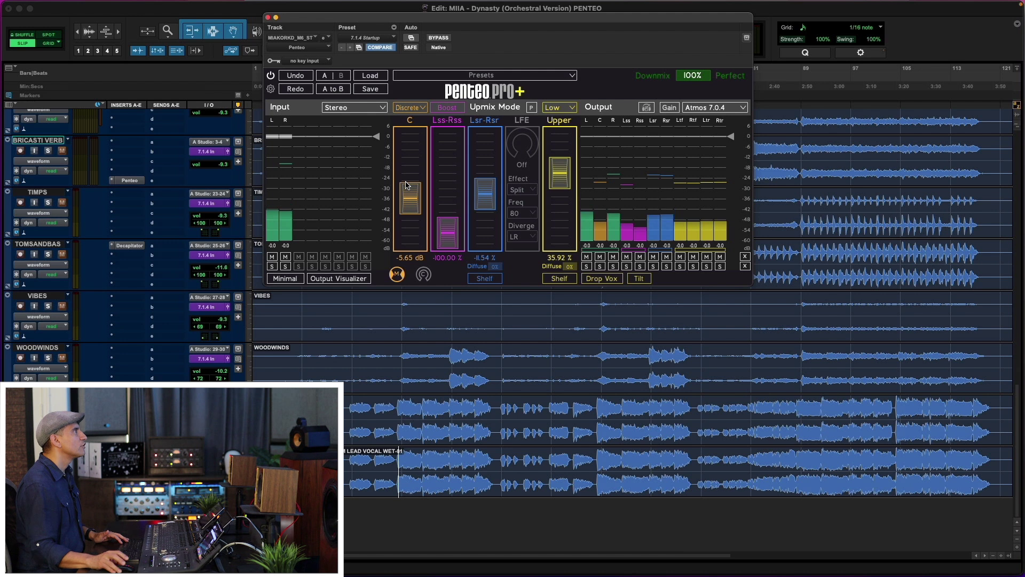
Reset the raised Penteo channel faders and try Upper at 0%, Lsr-Rsr at 1% and C at -5.15 dB
{"action": "left_click", "coordinate": [406, 208], "text": "alt"}
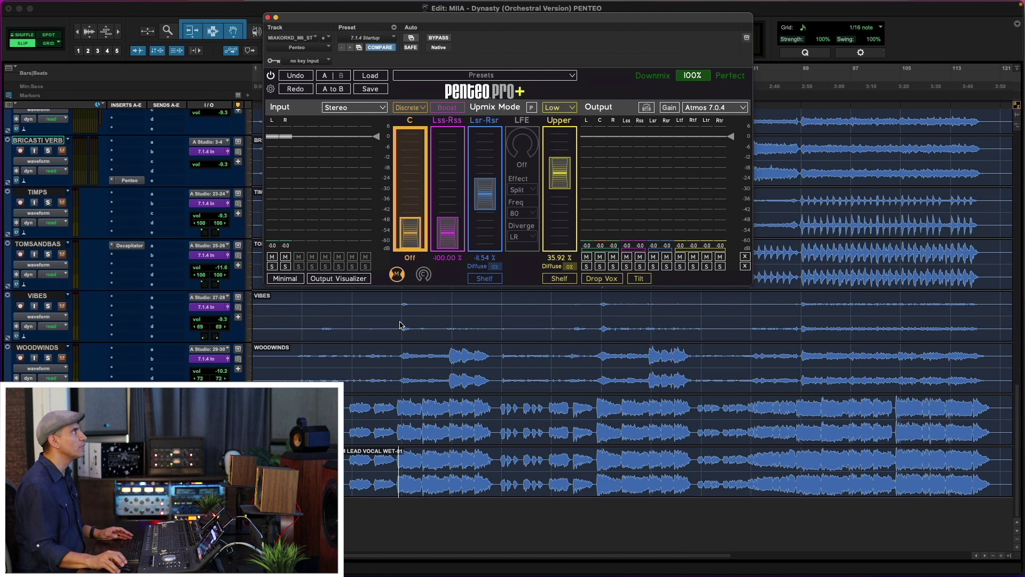
{"action": "left_click", "coordinate": [494, 211], "text": "alt"}
{"action": "left_click", "coordinate": [557, 188], "text": "alt"}
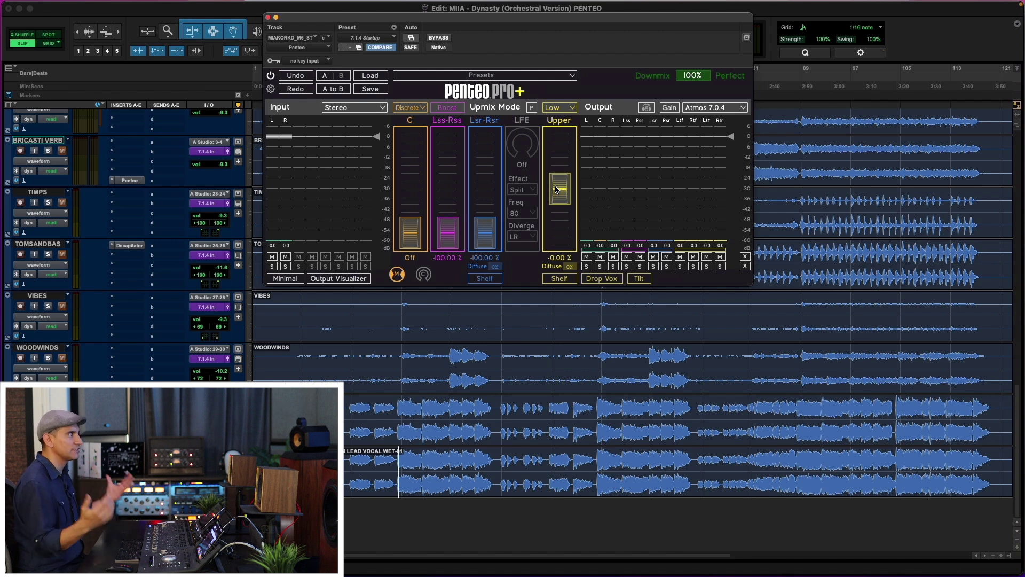
{"action": "left_click_drag", "start_coordinate": [492, 230], "coordinate": [487, 171]}
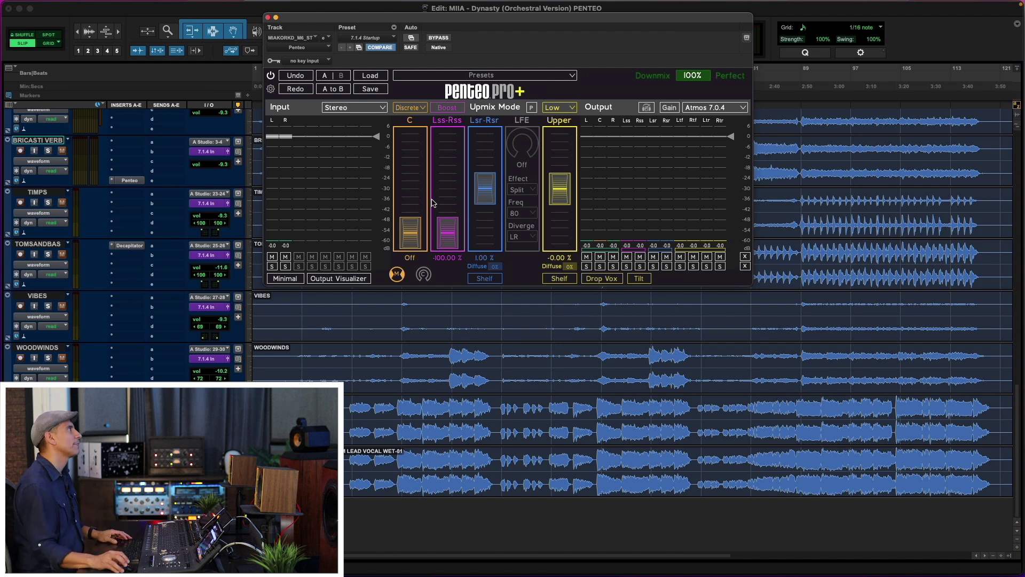
{"action": "left_click_drag", "start_coordinate": [417, 235], "coordinate": [415, 189]}
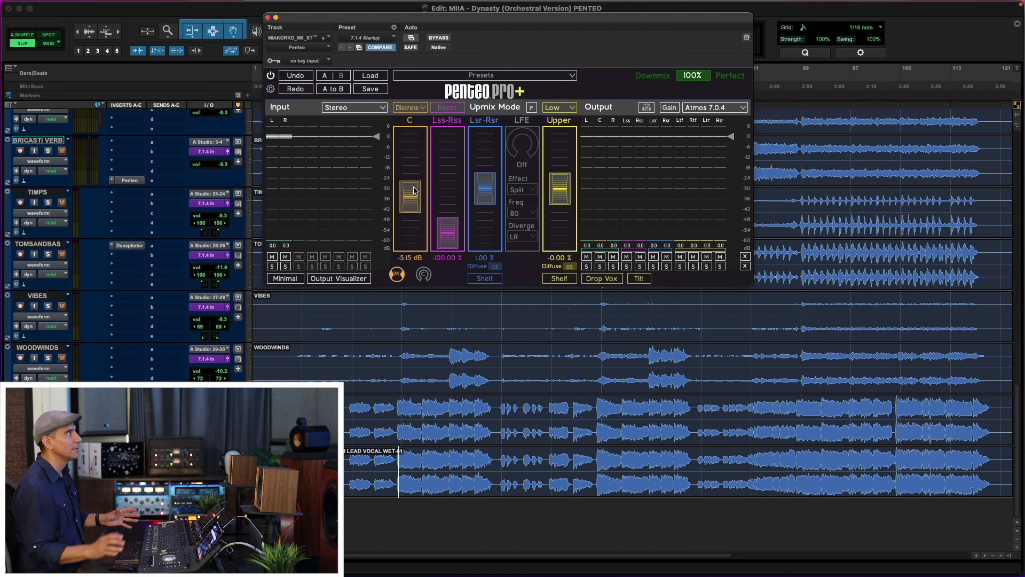
Turn Penteo's C fader off, return Lsr-Rsr and Upper to -100%, and move the plugin window clear of the vocal panner
{"action": "left_click_drag", "start_coordinate": [414, 189], "coordinate": [415, 235]}
{"action": "left_click_drag", "start_coordinate": [485, 188], "coordinate": [485, 235]}
{"action": "left_click_drag", "start_coordinate": [560, 190], "coordinate": [560, 238]}
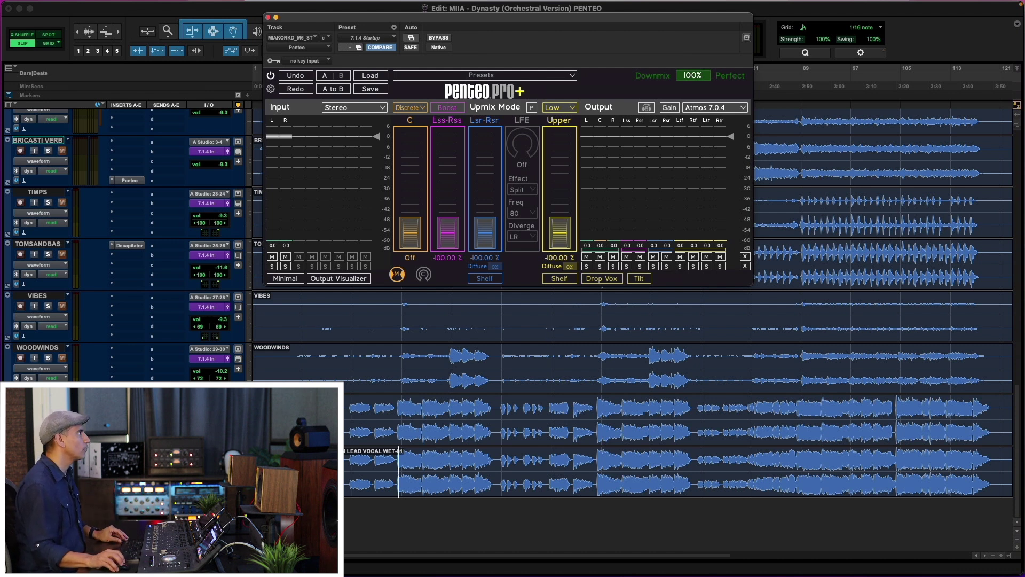
{"action": "left_click_drag", "start_coordinate": [358, 21], "coordinate": [411, 18]}
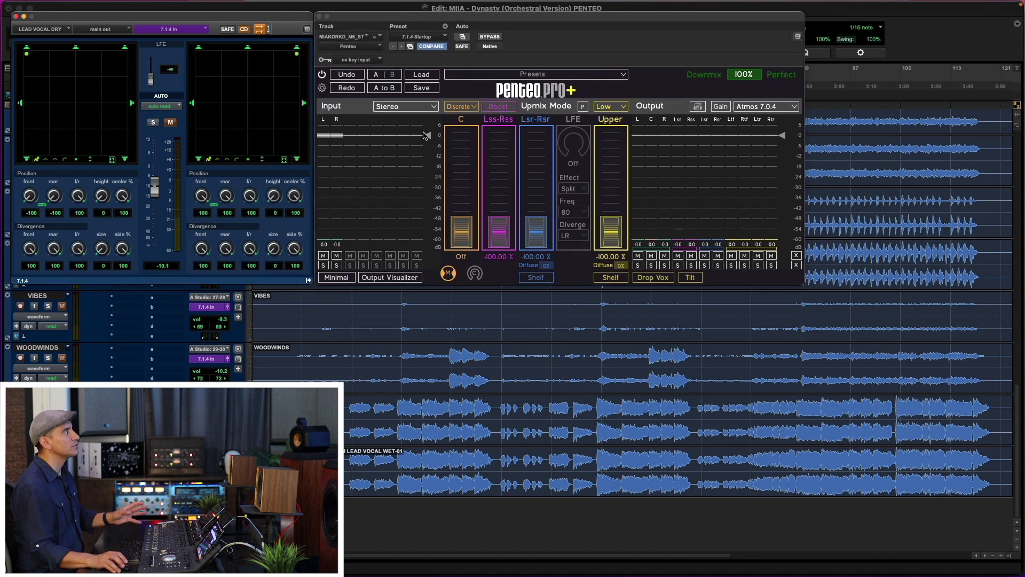
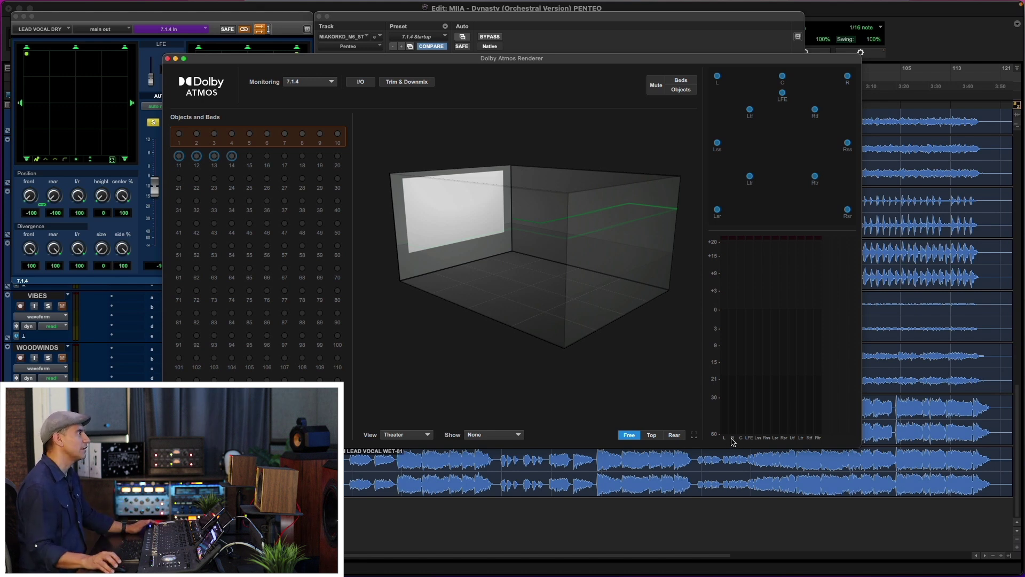
Play the soloed dry lead vocal and check its channel activity in the Dolby Atmos Renderer
{"action": "key", "text": "space"}
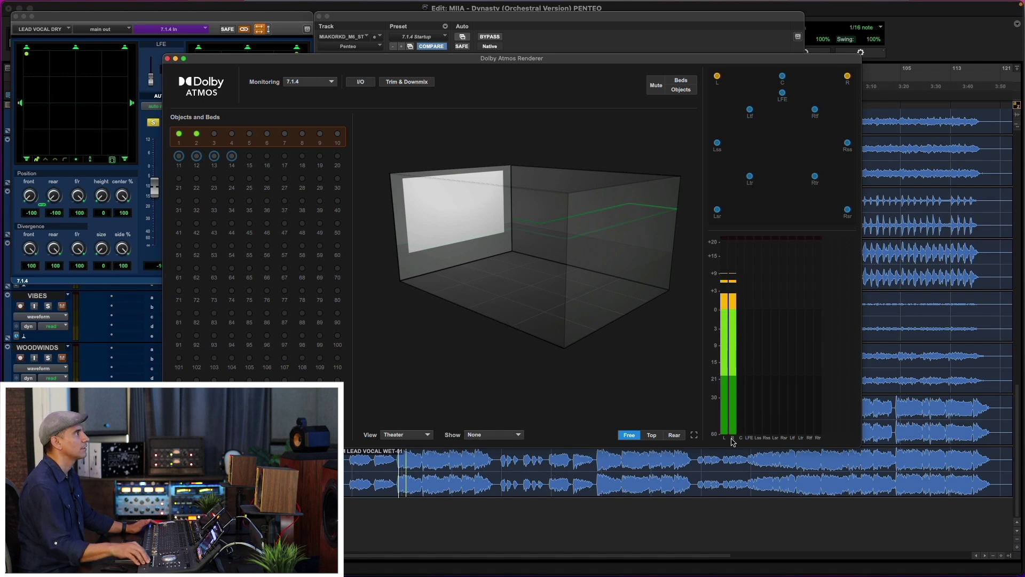
{"action": "key", "text": "space"}
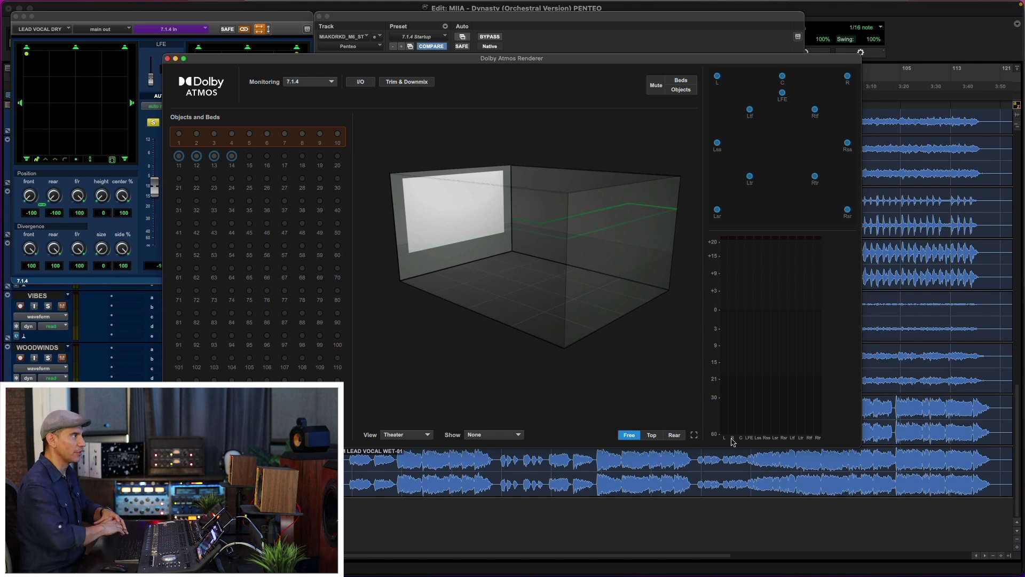
{"action": "key", "text": "space"}
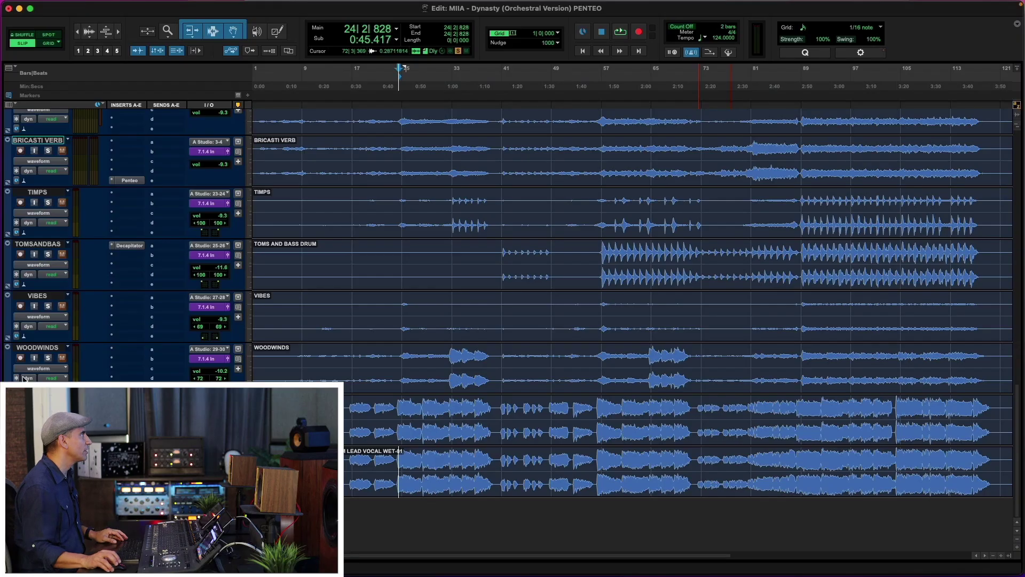
Select the Bricasti verb track's passage from about bar 80 to bar 89
{"action": "scroll", "coordinate": [622, 413], "scroll_direction": "up", "scroll_amount": 10}
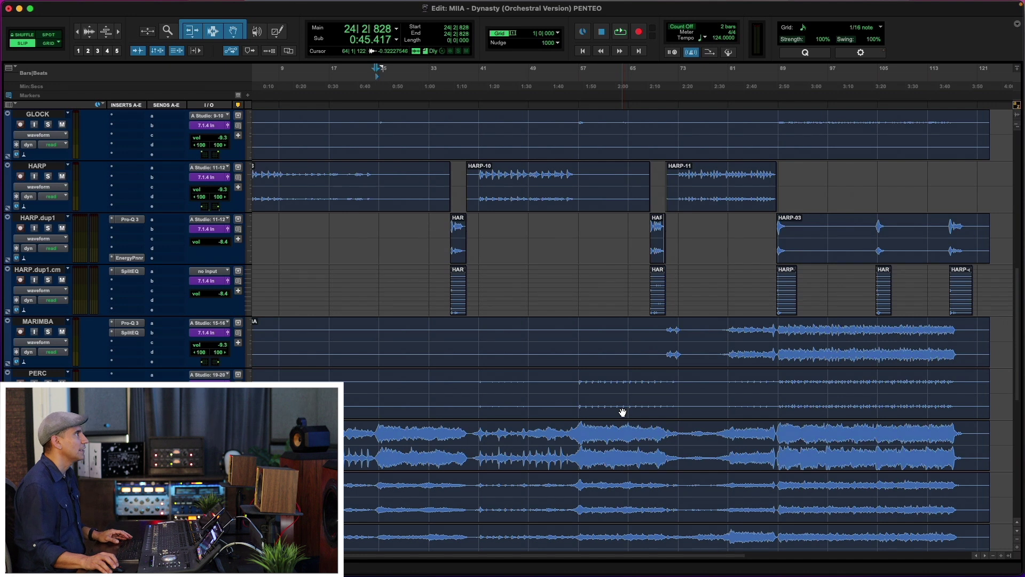
{"action": "scroll", "coordinate": [623, 412], "scroll_direction": "up", "scroll_amount": 3}
{"action": "scroll", "coordinate": [622, 412], "scroll_direction": "up", "scroll_amount": 2}
{"action": "scroll", "coordinate": [622, 412], "scroll_direction": "down", "scroll_amount": 7}
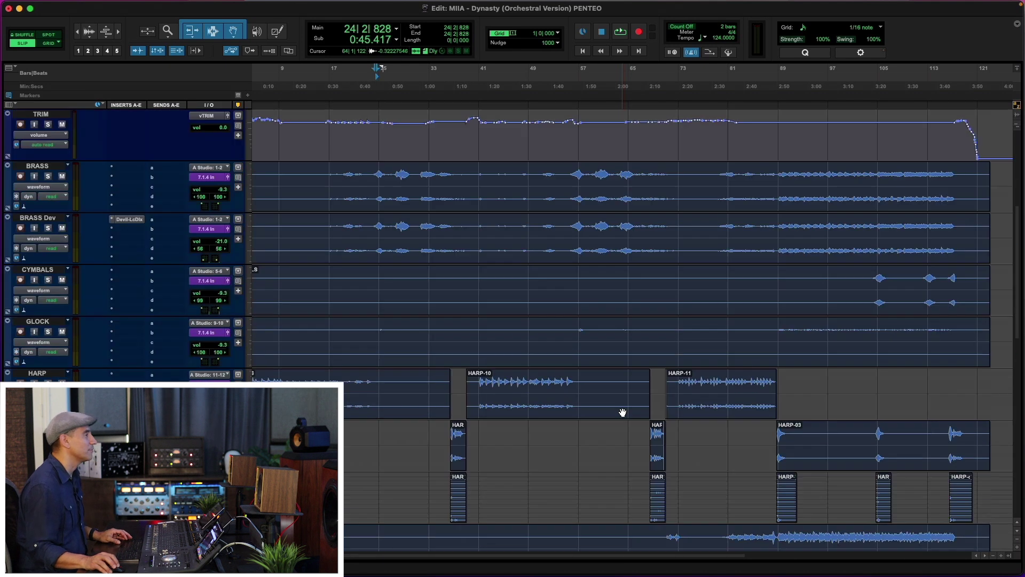
{"action": "left_click_drag", "start_coordinate": [779, 438], "coordinate": [725, 440]}
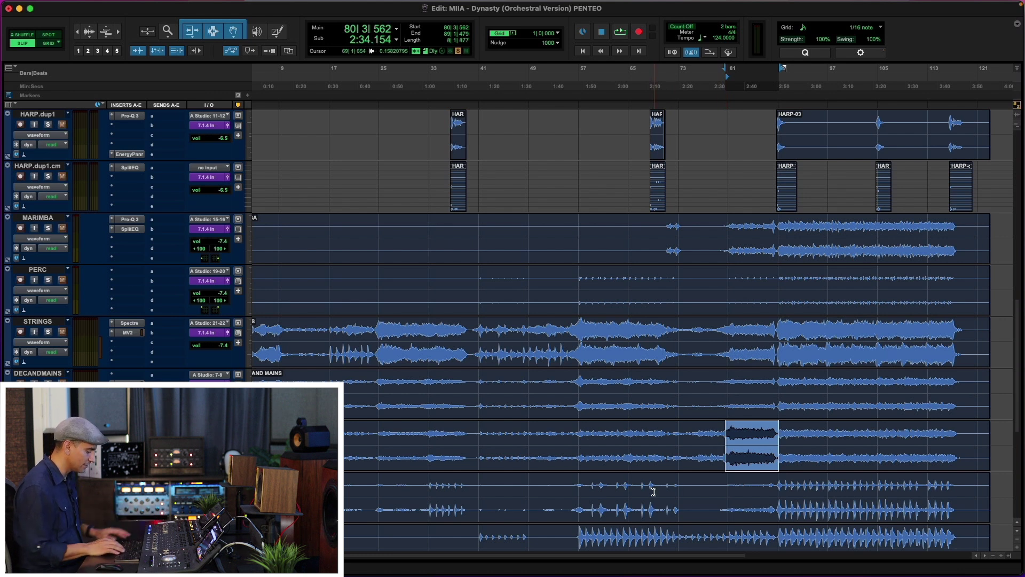
Switch to the Dolby Atmos Renderer and play the selected Bricasti verb passage to examine its bed and object levels
{"action": "key", "text": "super+Tab"}
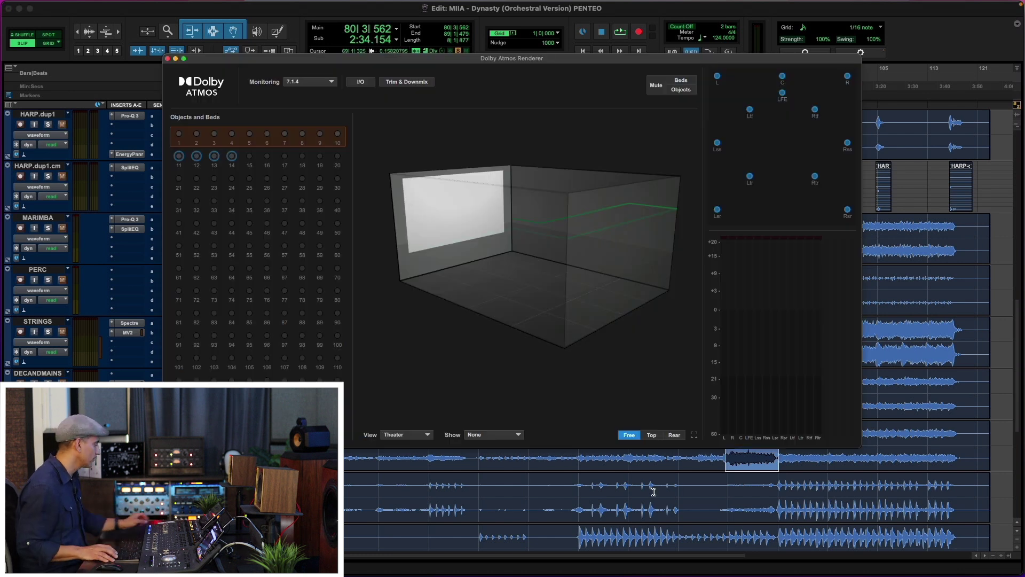
{"action": "key", "text": "space"}
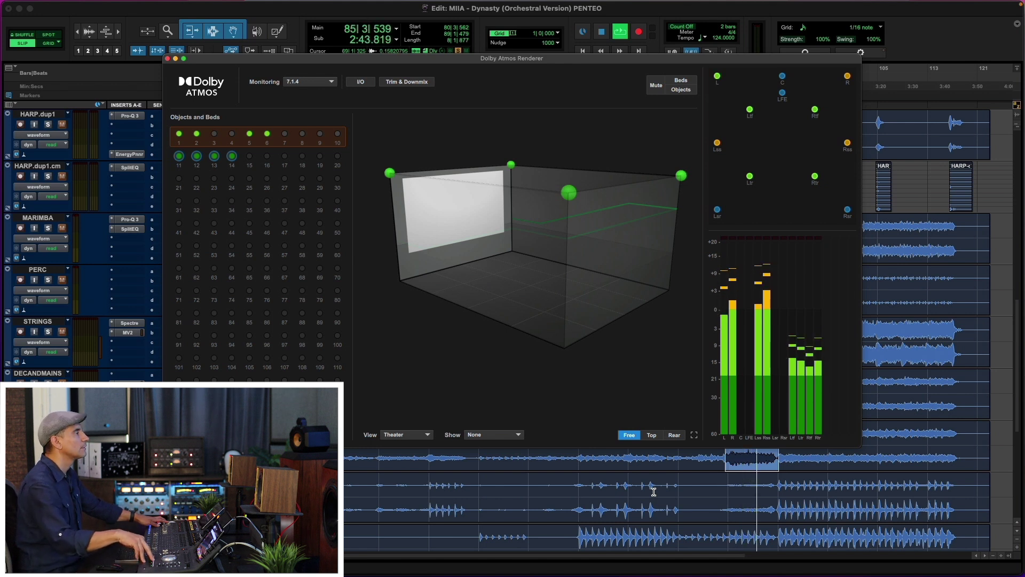
{"action": "key", "text": "space"}
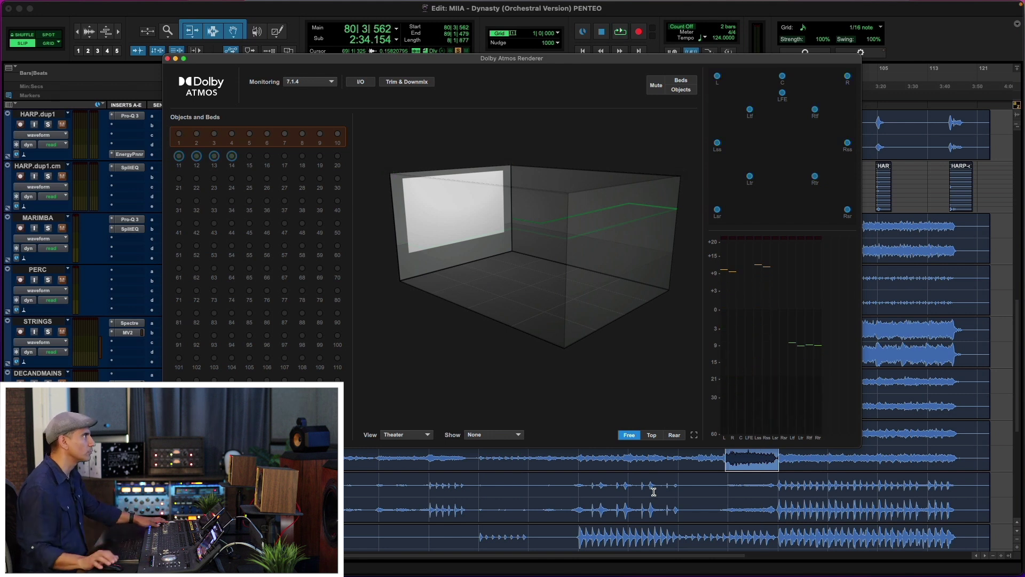
Switch to Pro Tools and place the playback start just after the beginning of bar 81, at 81|1|877
{"action": "left_click", "coordinate": [651, 488]}
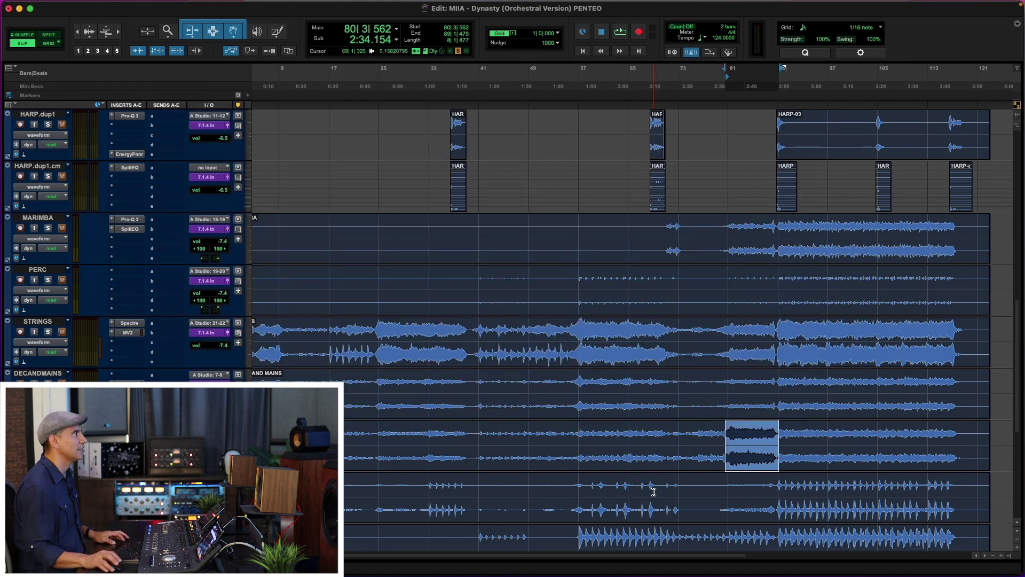
{"action": "key", "text": "alt+f"}
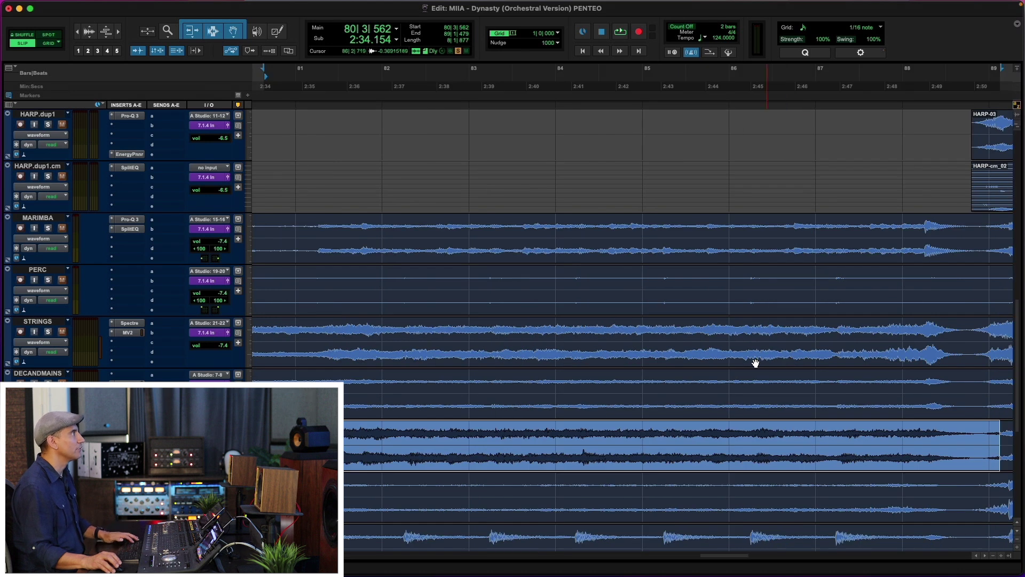
{"action": "key", "text": "r"}
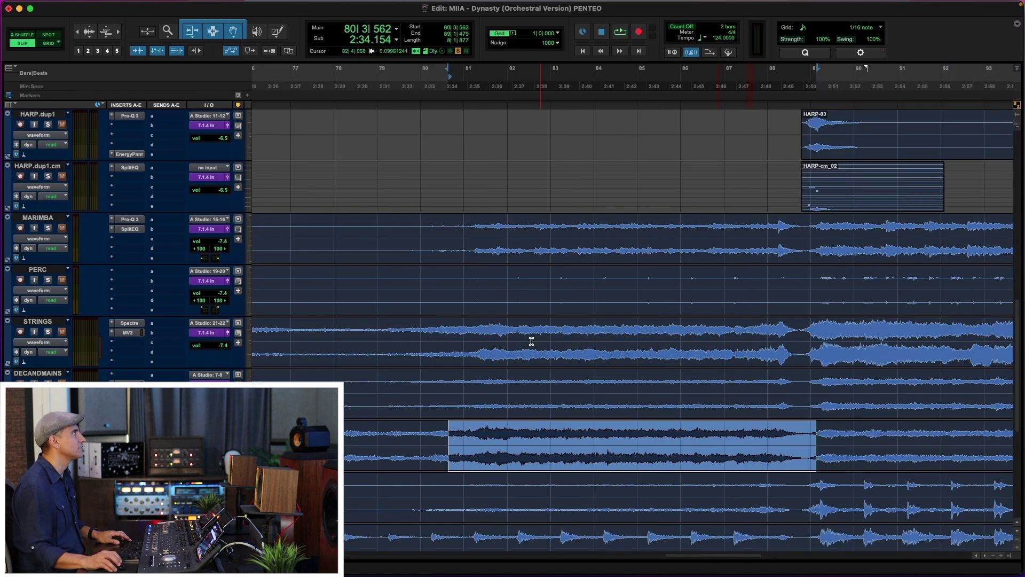
{"action": "left_click", "coordinate": [475, 342]}
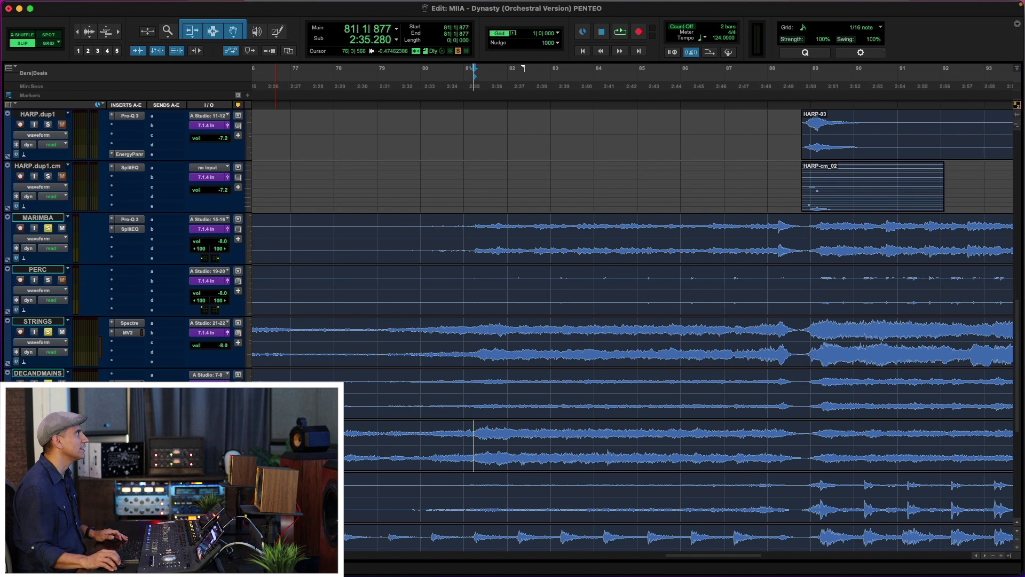
Switch to the Dolby Atmos Renderer, reposition the floating Bricasti verb fader window, and play from bar 81 to examine the soloed tracks' channel levels
{"action": "key", "text": "super+Tab"}
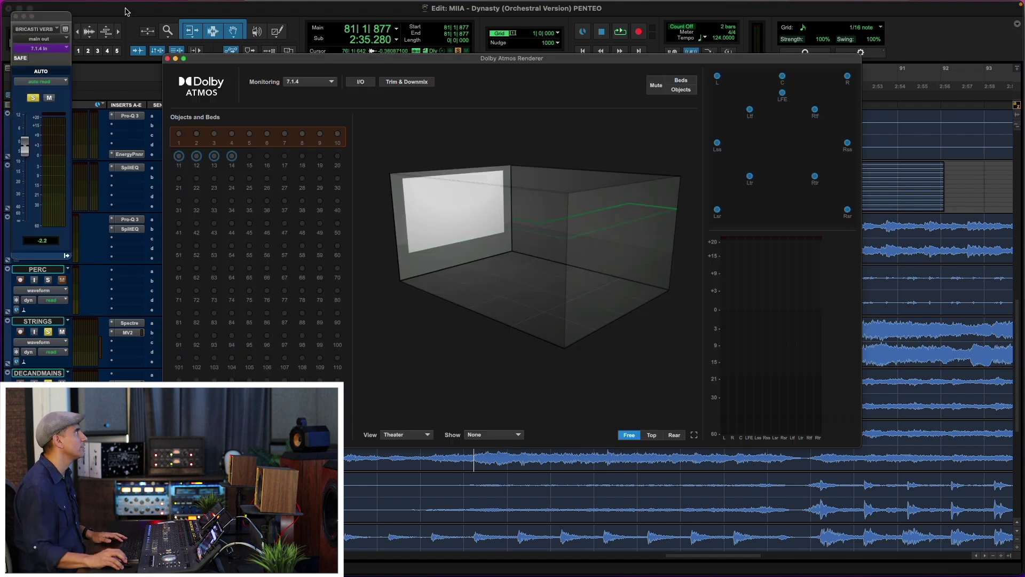
{"action": "left_click_drag", "start_coordinate": [68, 21], "coordinate": [151, 62]}
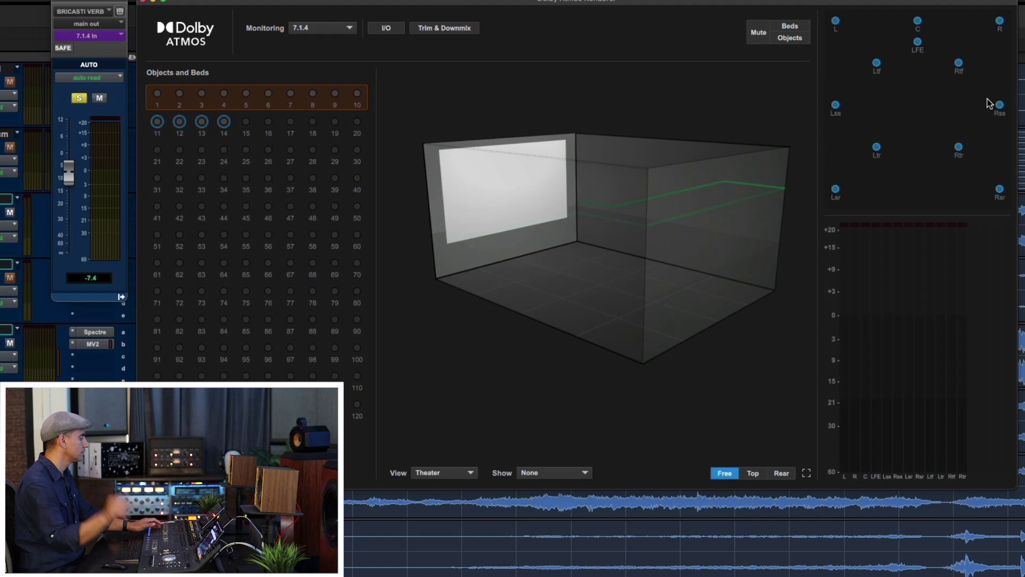
{"action": "key", "text": "space"}
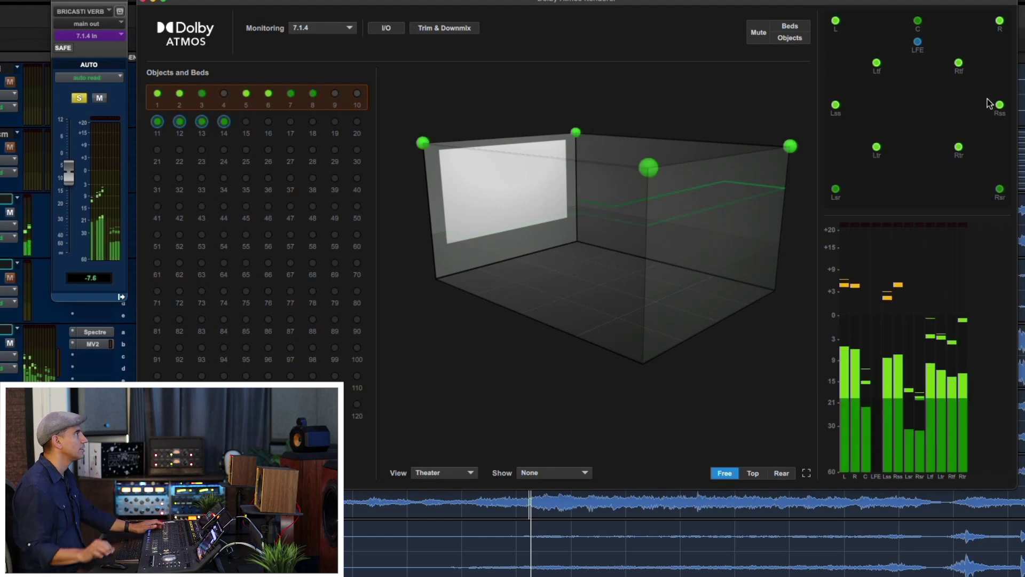